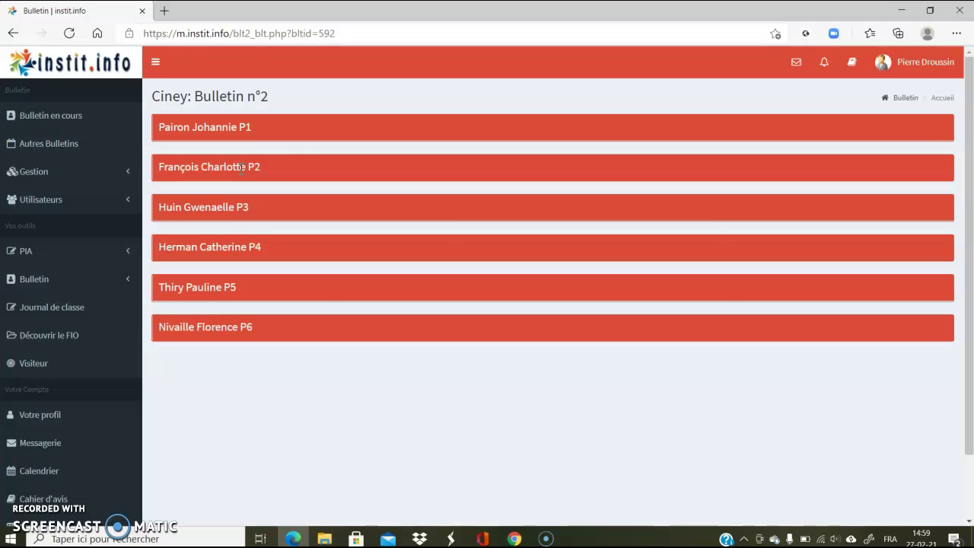
Open the P2 class's Impression page and display the printable bulletin of the sixth pupil in the list.
left_click(242, 169)
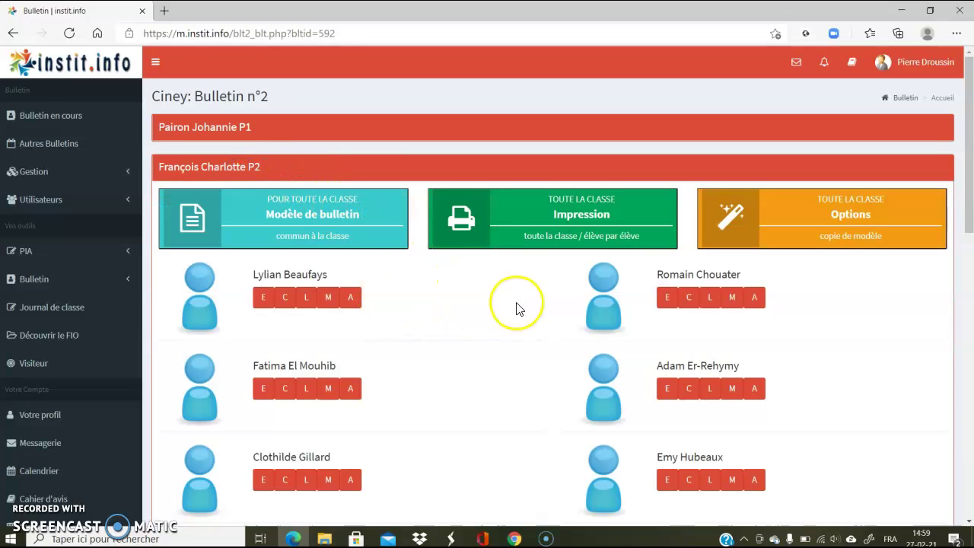
scroll(518, 310, "down", 1)
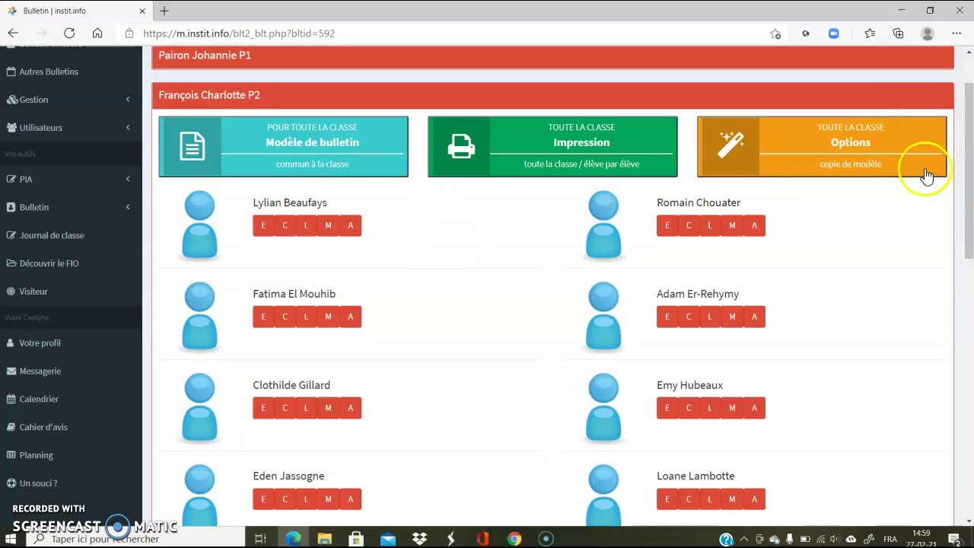
left_click(546, 154)
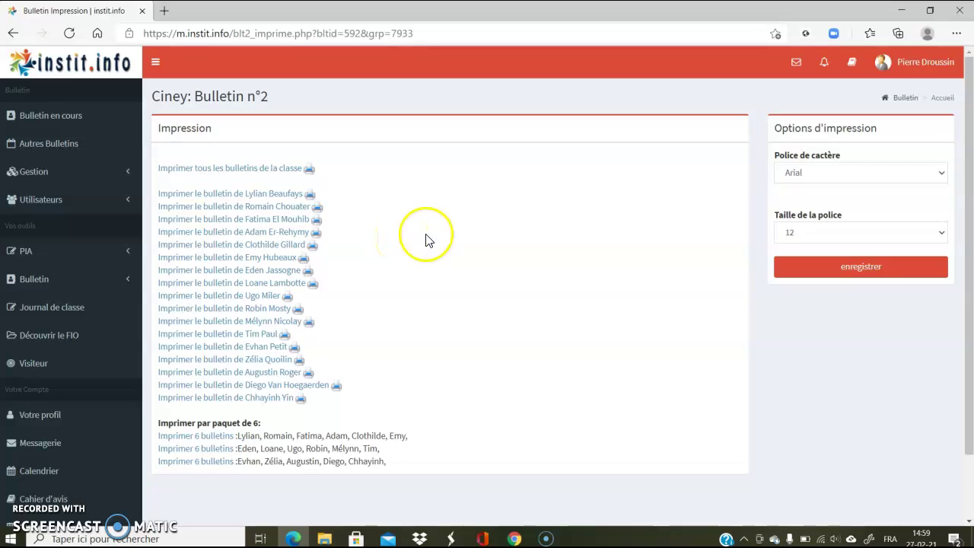
left_click(259, 262)
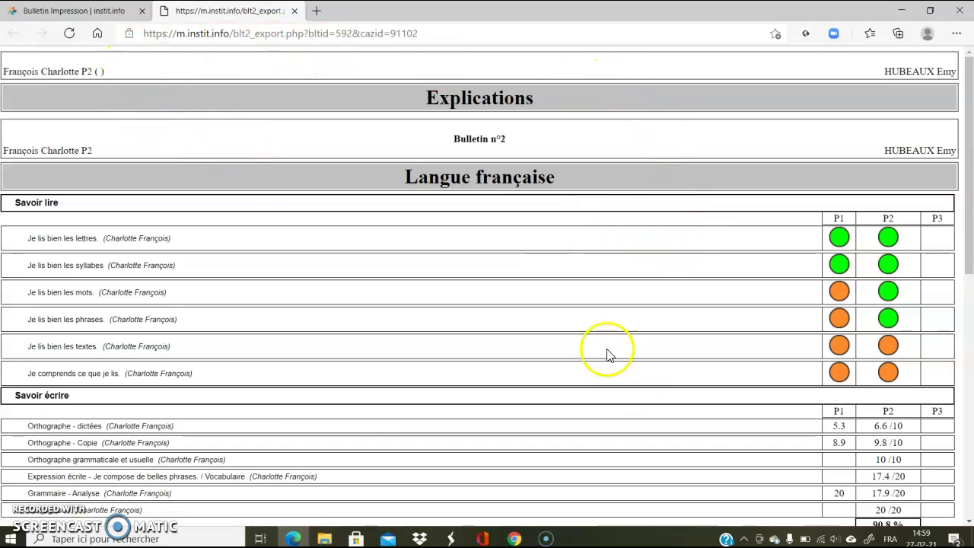
scroll(609, 356, "down", 5)
scroll(618, 373, "down", 2)
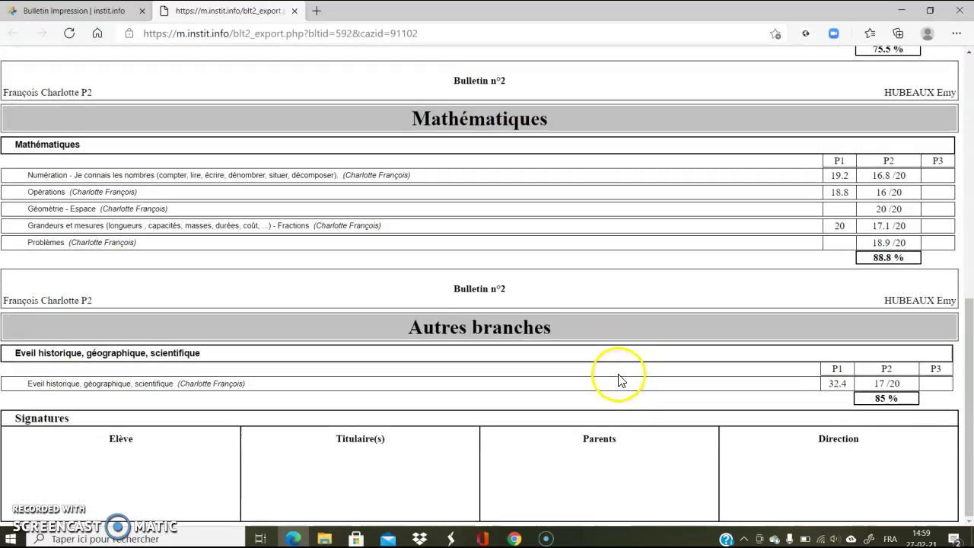
scroll(624, 358, "up", 5)
scroll(629, 345, "up", 1)
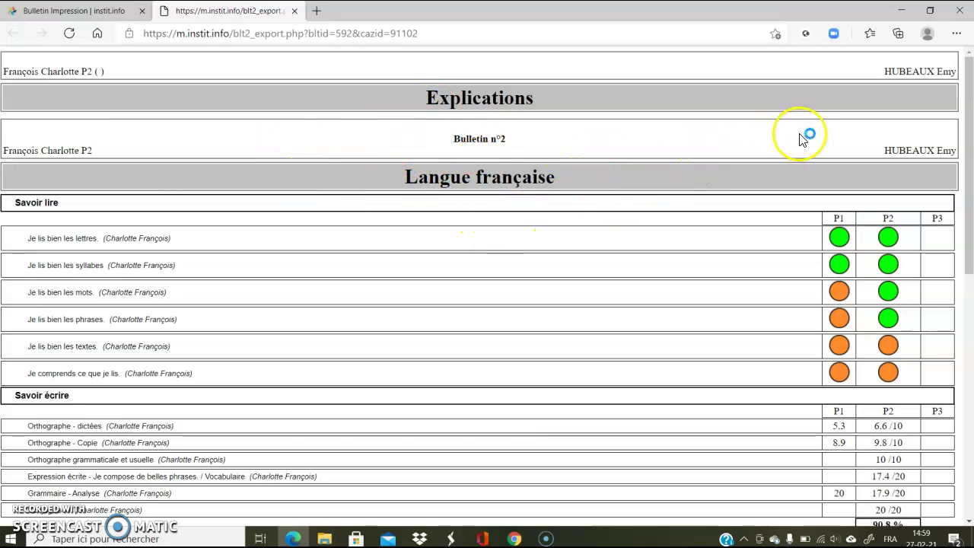
Start printing the bulletin from the browser and choose "Enregistre au format PDF" as the printer.
left_click(957, 34)
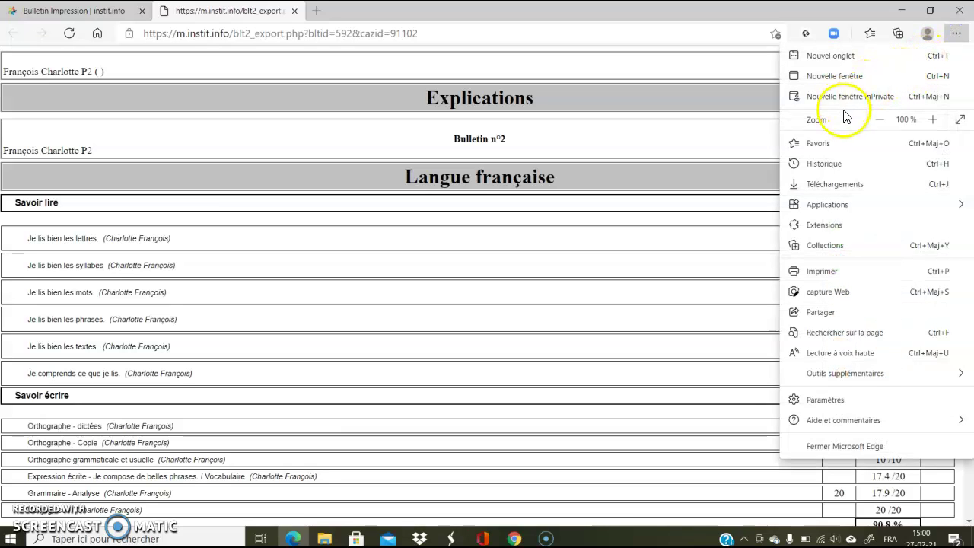
left_click(846, 281)
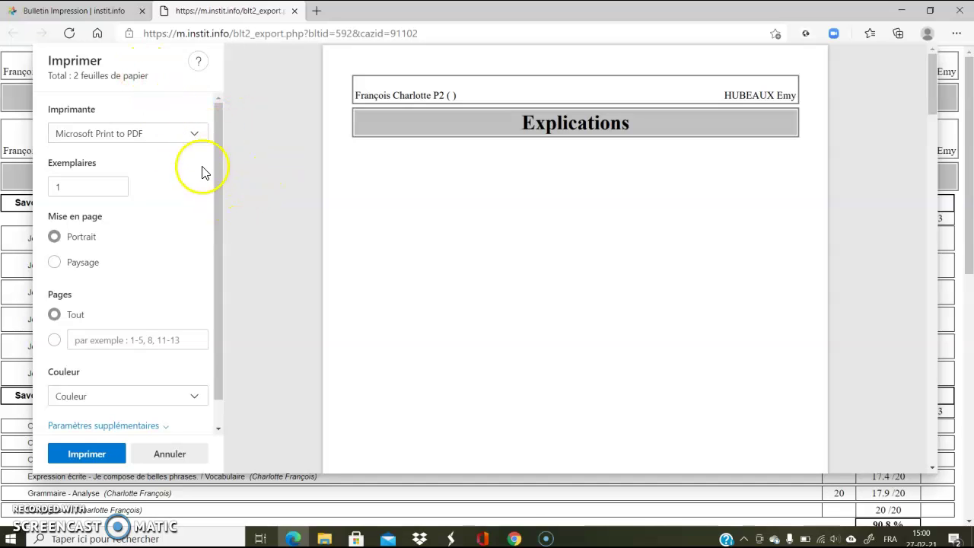
left_click(196, 137)
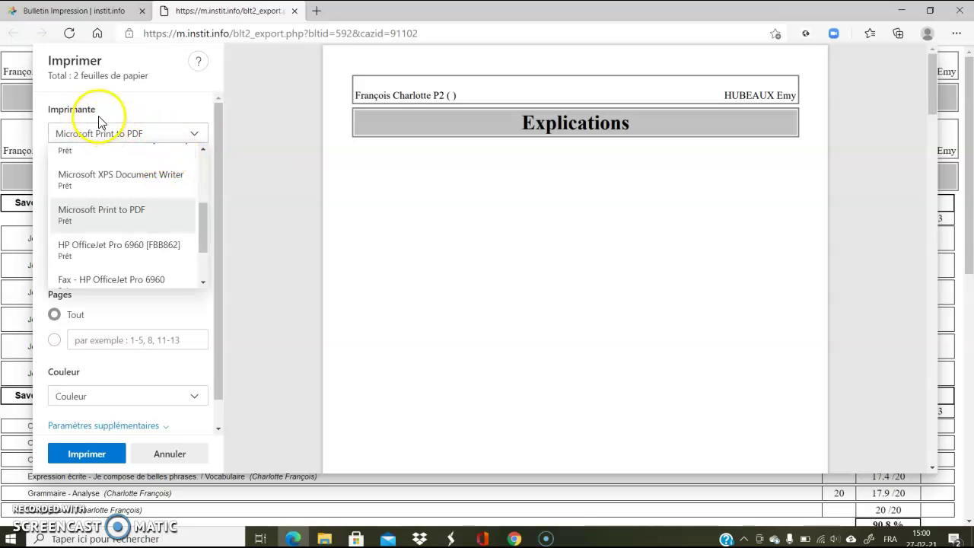
scroll(145, 189, "down", 2)
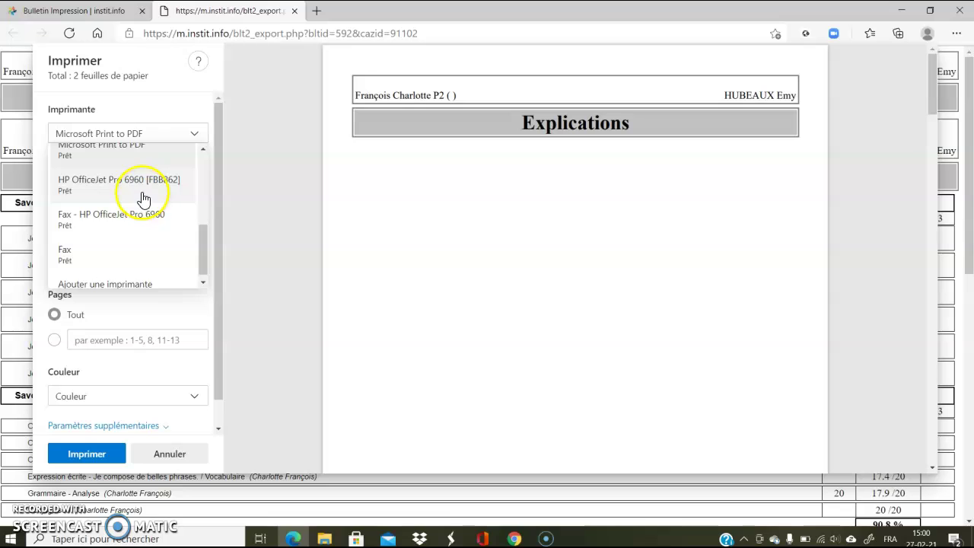
scroll(143, 194, "down", 1)
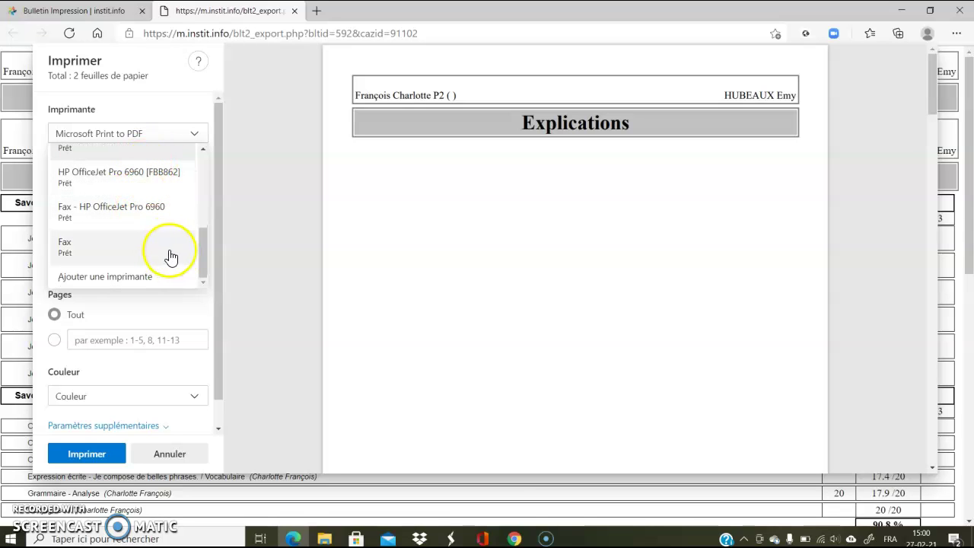
left_click(202, 151)
left_click(202, 150)
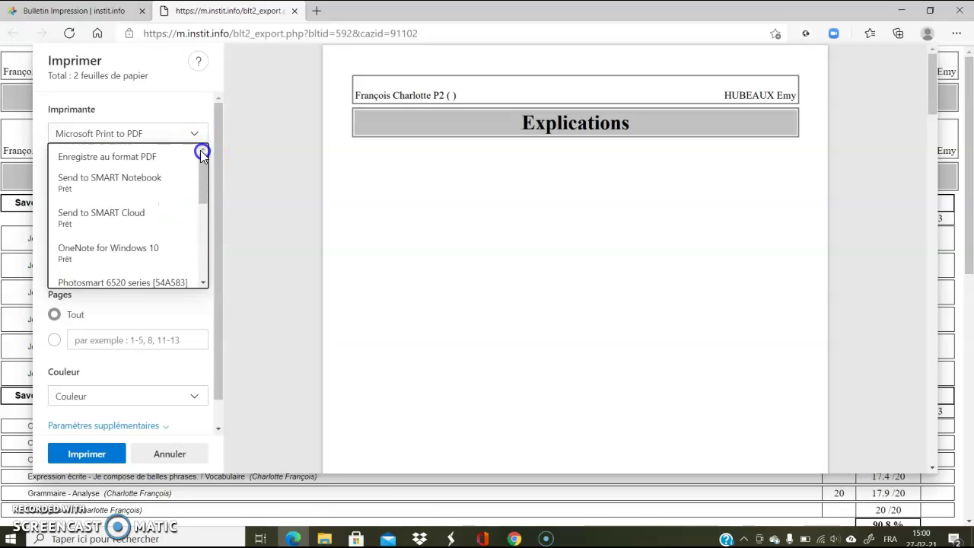
left_click(142, 159)
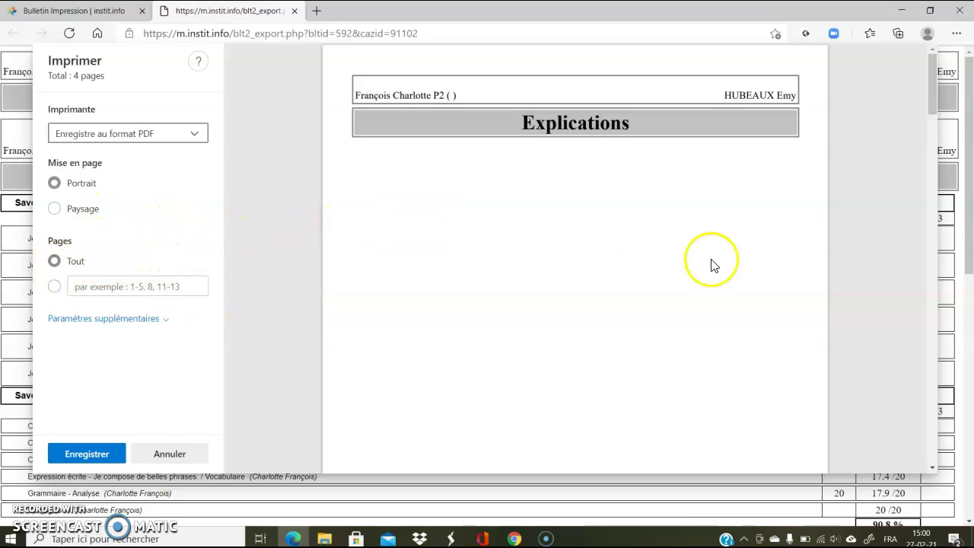
Limit the PDF to pages 2-4, leaving out the empty Explications page.
scroll(746, 262, "down", 6)
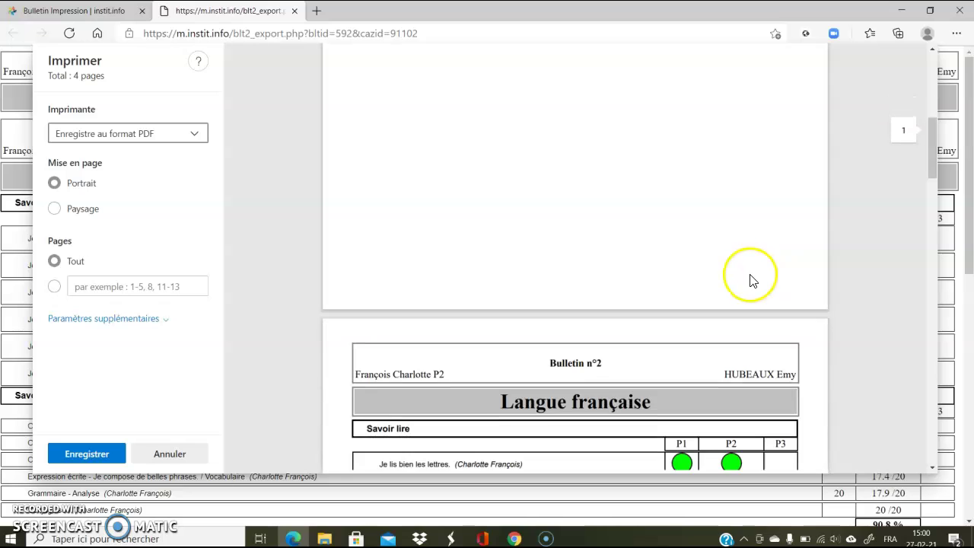
scroll(753, 276, "up", 4)
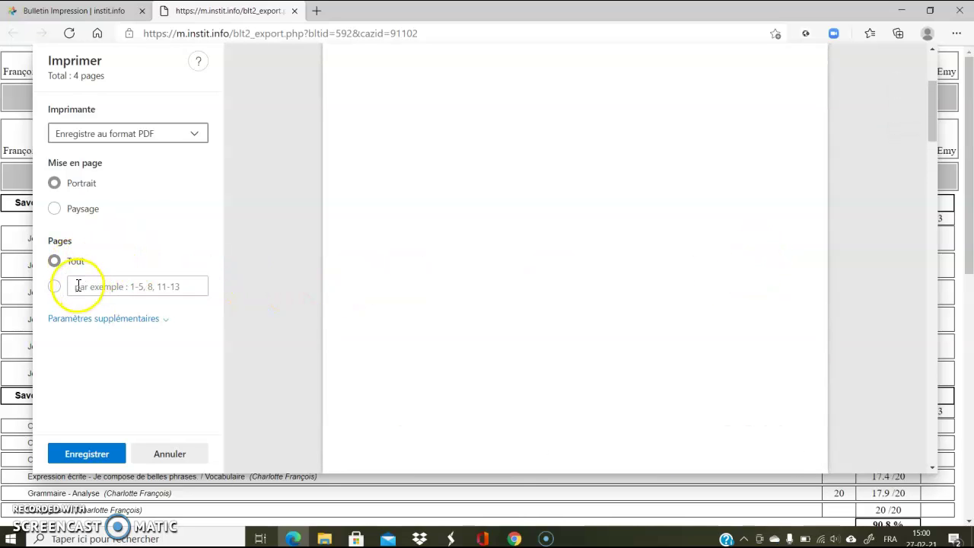
left_click(78, 286)
type("2")
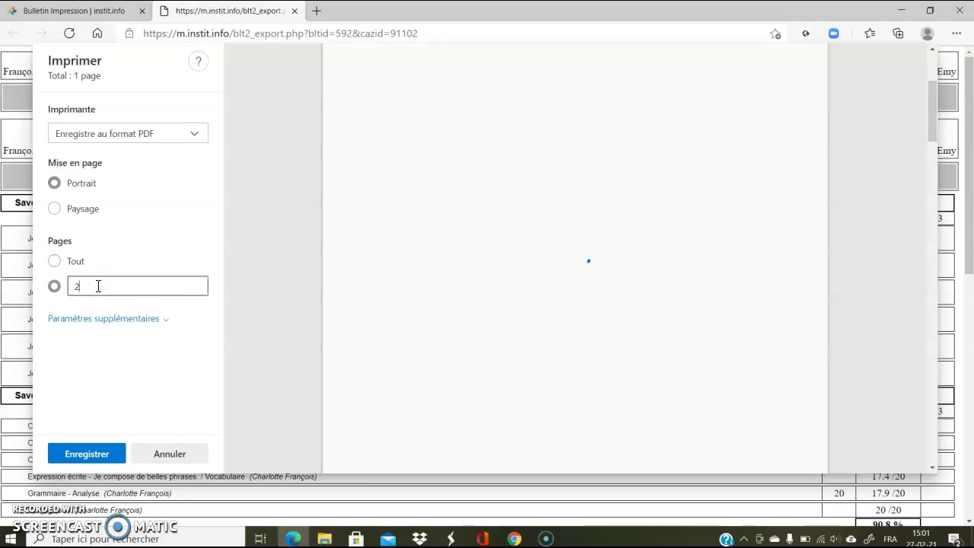
type("-4")
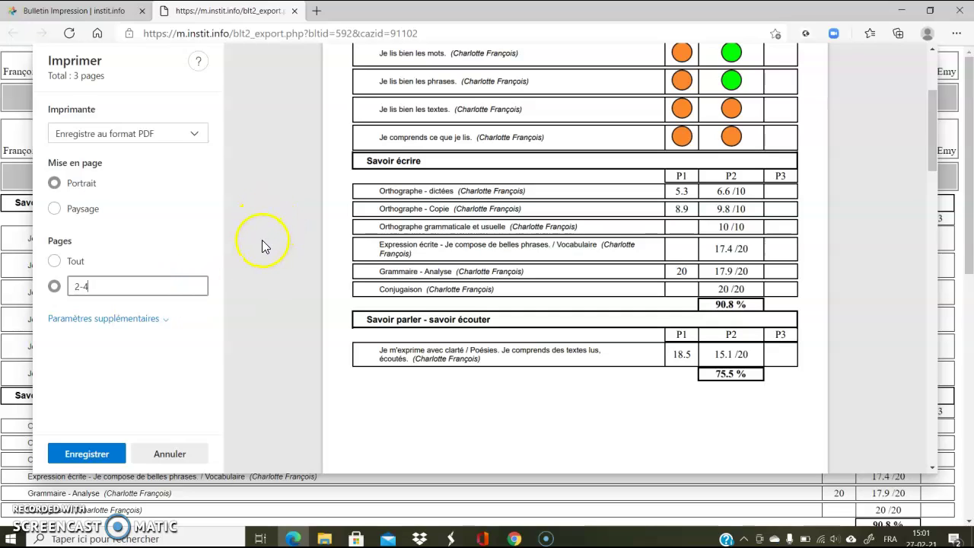
Expand the additional print settings and review paper size, scale, pages per sheet, margins and options.
left_click(108, 320)
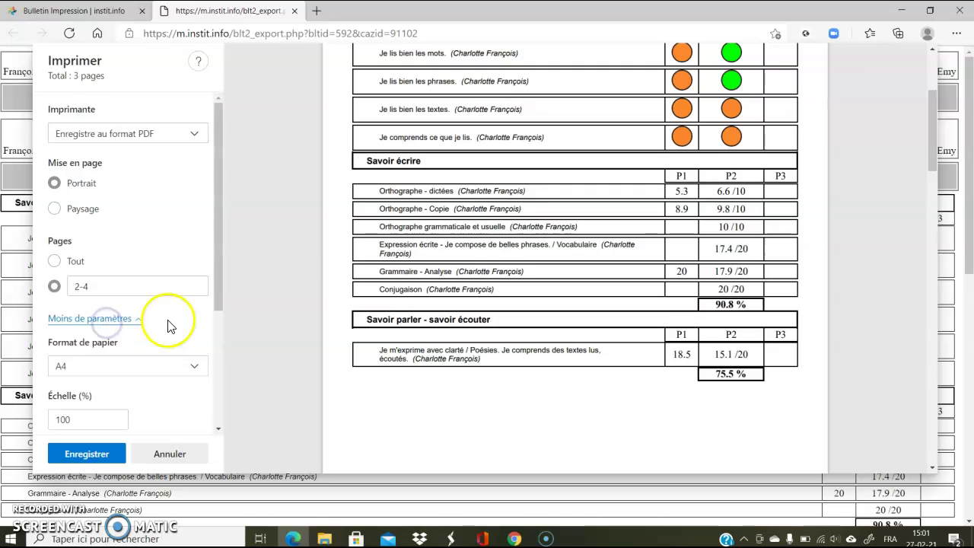
scroll(287, 265, "down", 4)
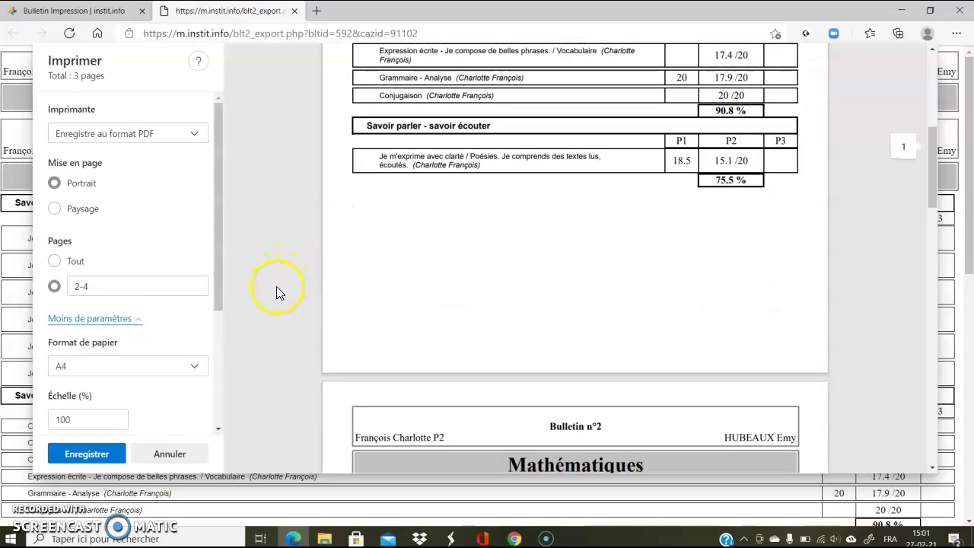
left_click(218, 429)
left_click(219, 428)
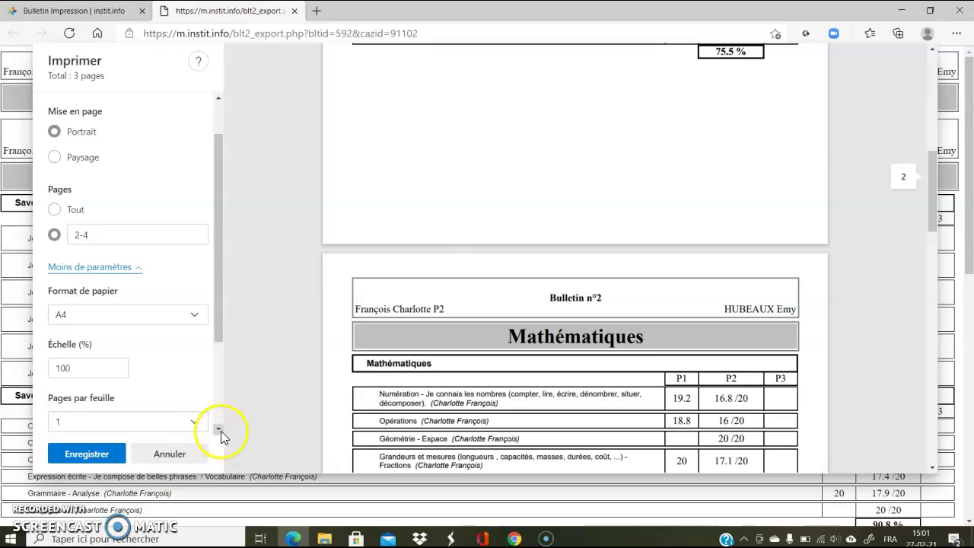
left_click(219, 429)
left_click(219, 430)
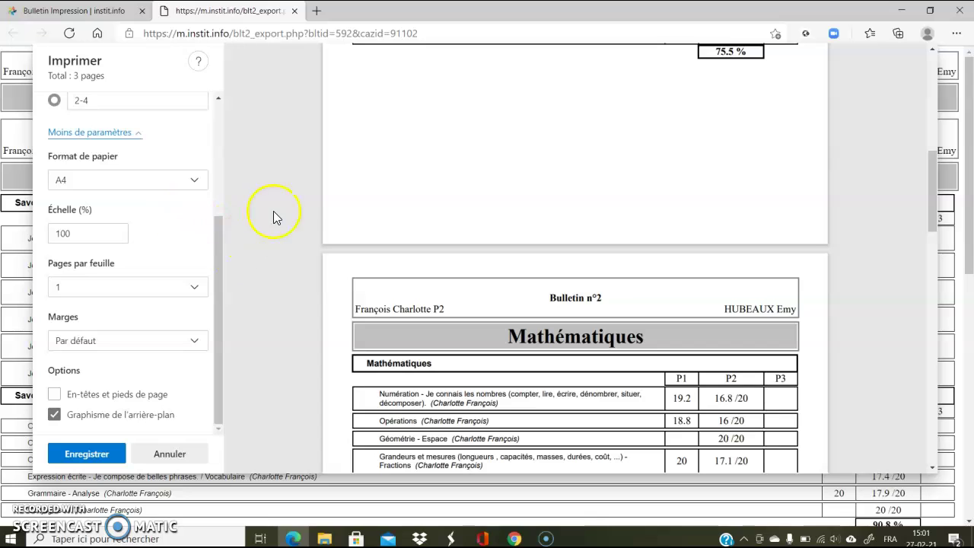
scroll(841, 244, "up", 1)
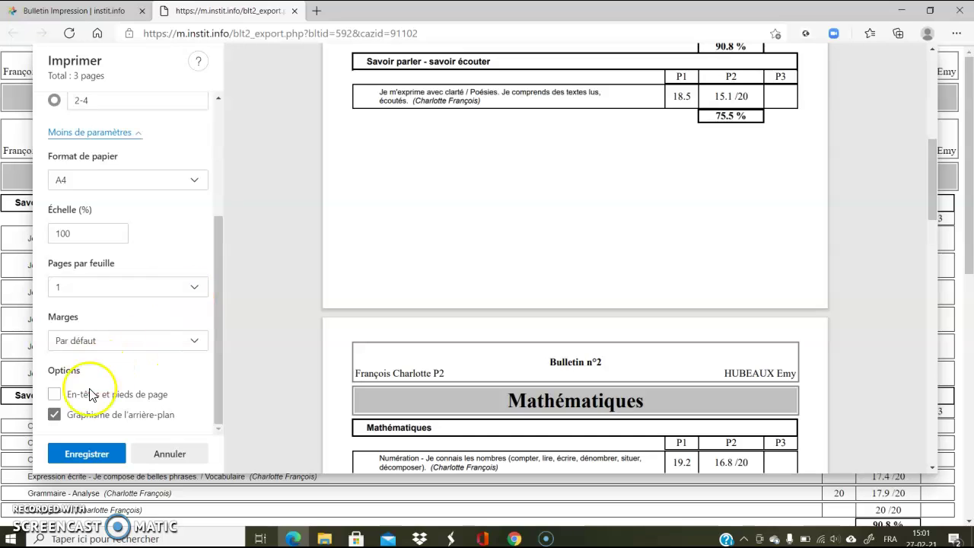
Try the output with headers and footers, then without background graphics, restoring each option after checking the preview.
left_click(54, 395)
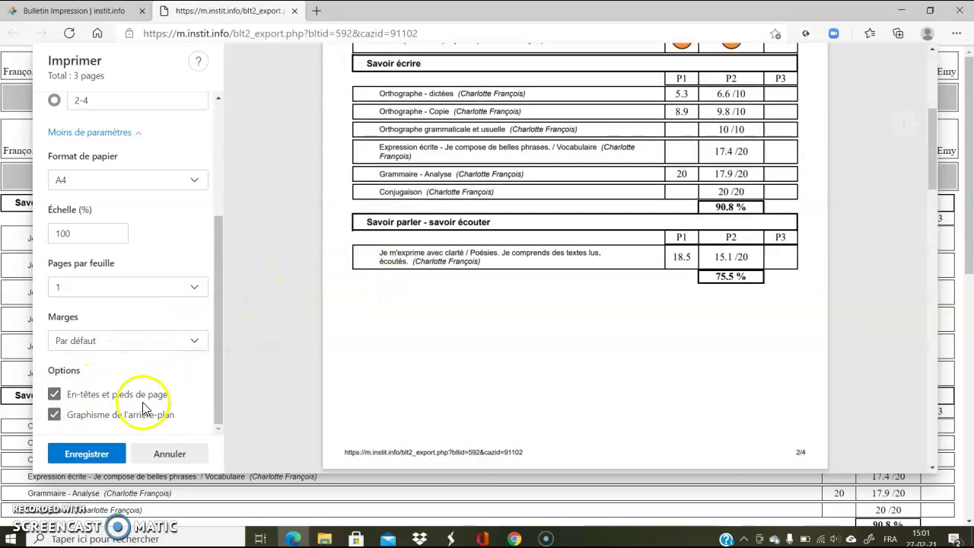
scroll(233, 280, "up", 4)
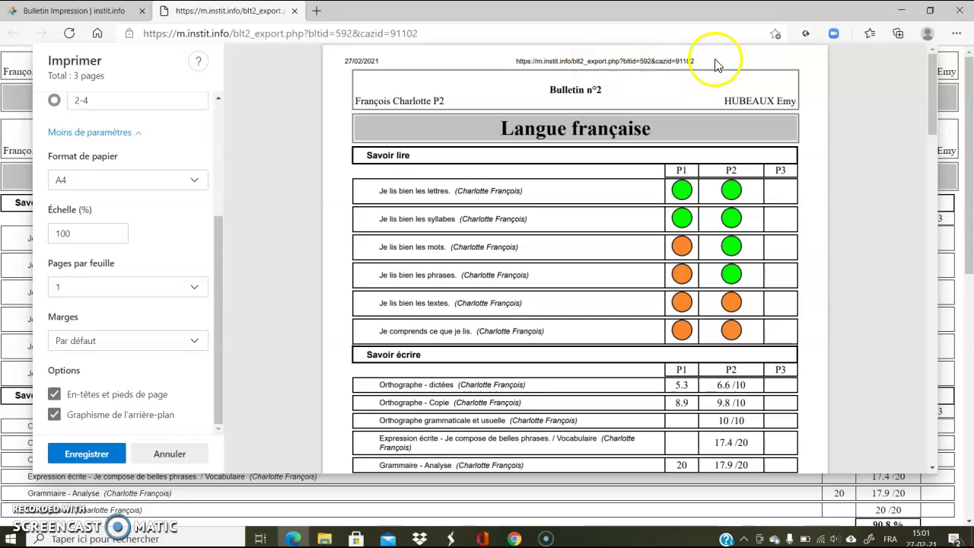
left_click(54, 395)
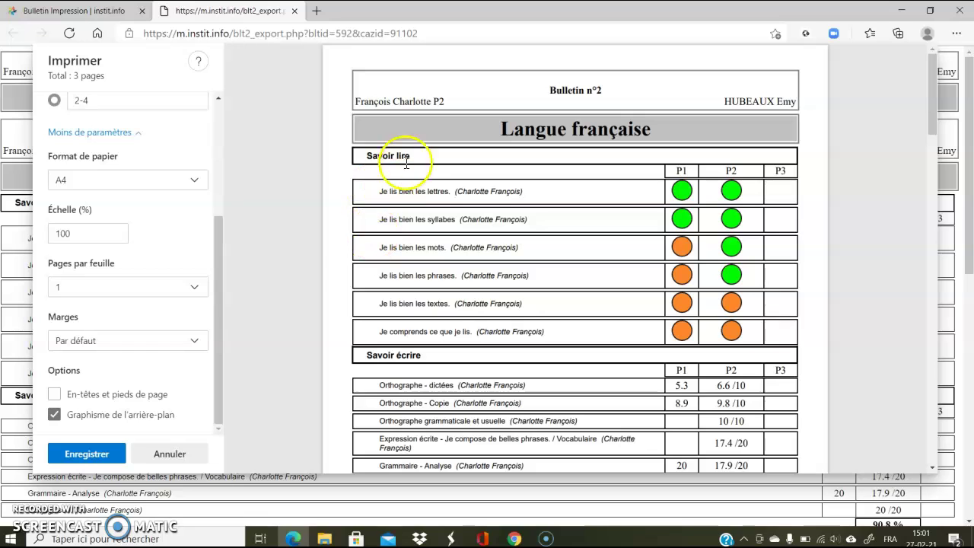
left_click(56, 415)
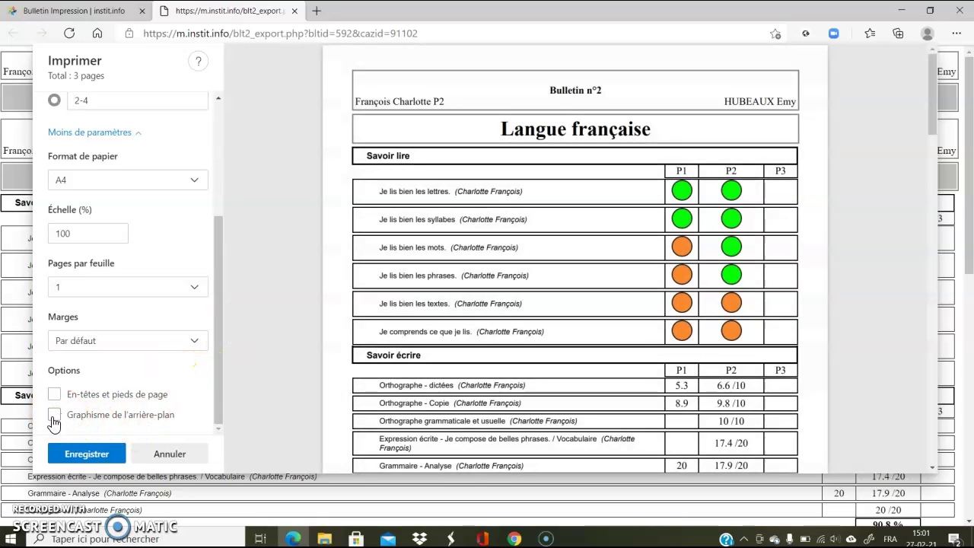
left_click(55, 417)
scroll(249, 343, "down", 1)
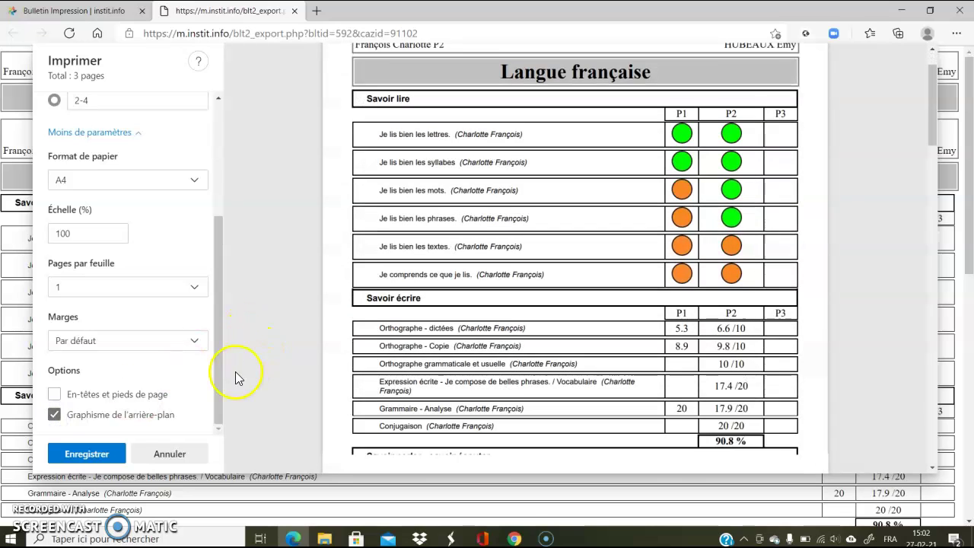
Save the bulletin as an Adobe Acrobat Document on the D: drive, named with the pupil's first name followed by "bull".
left_click(87, 454)
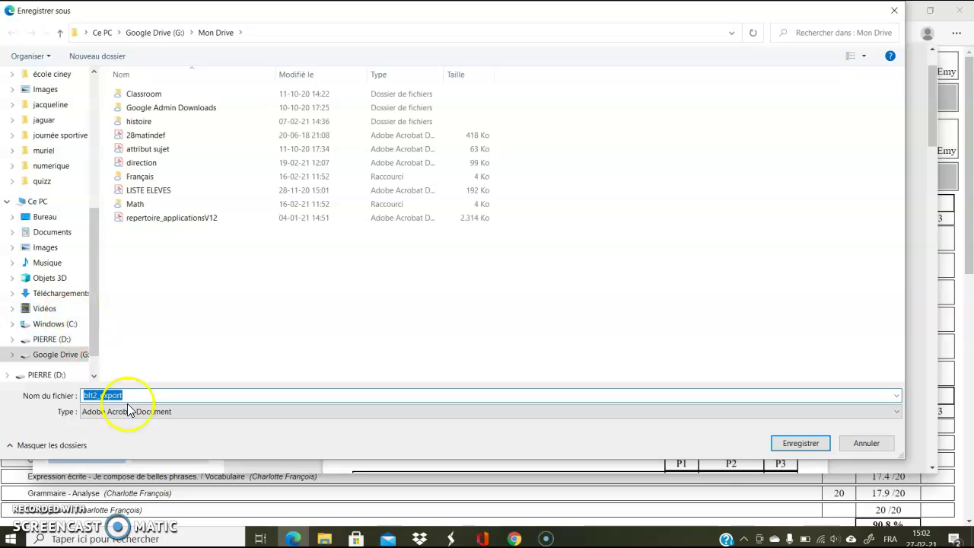
left_click(135, 395)
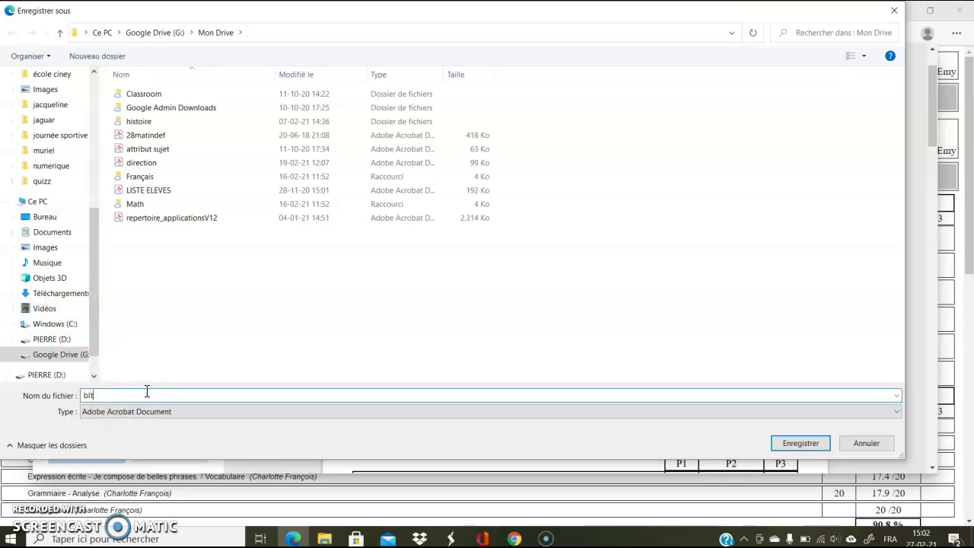
type("emybu")
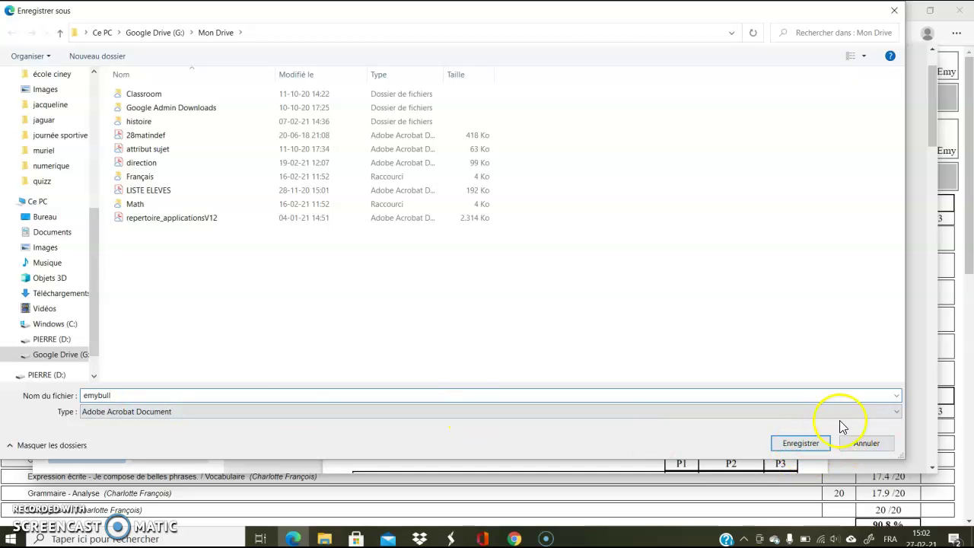
left_click(896, 413)
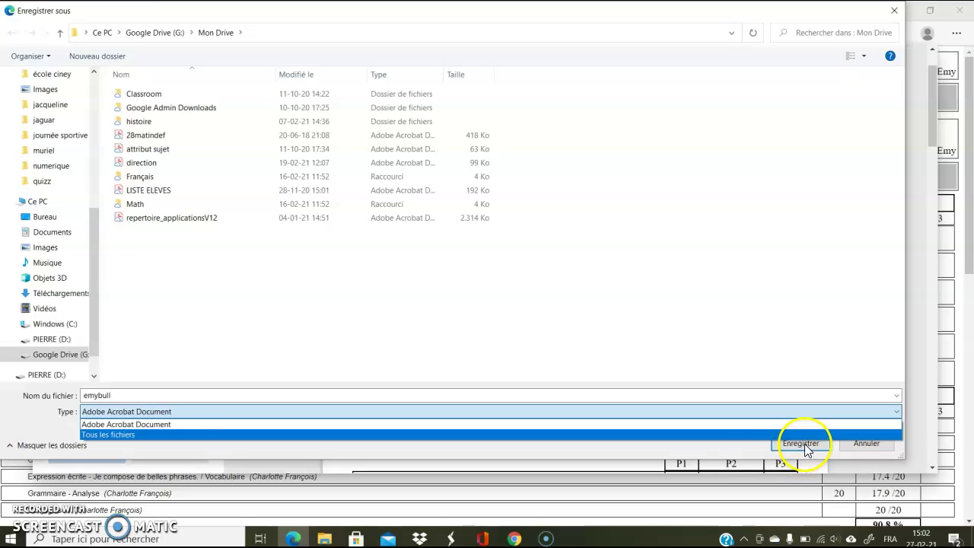
left_click(54, 375)
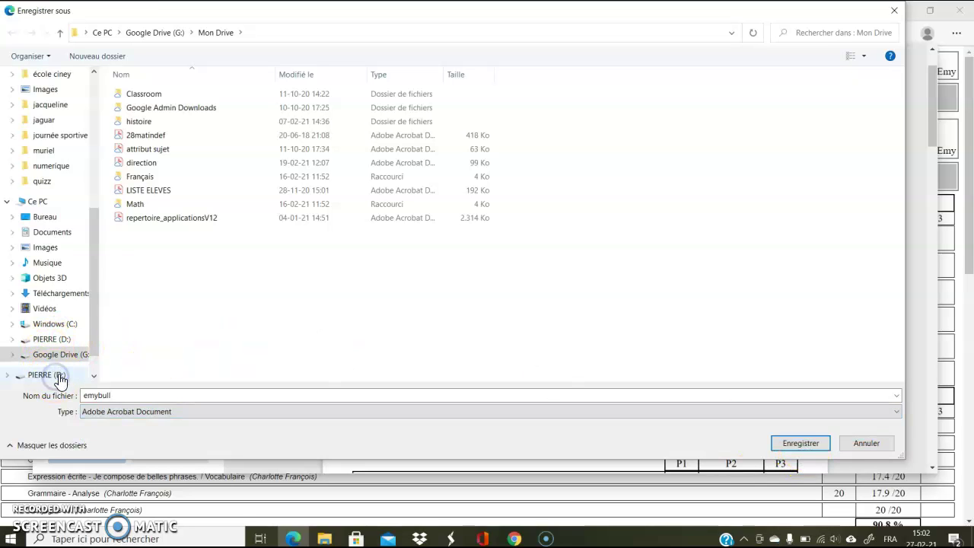
left_click(58, 377)
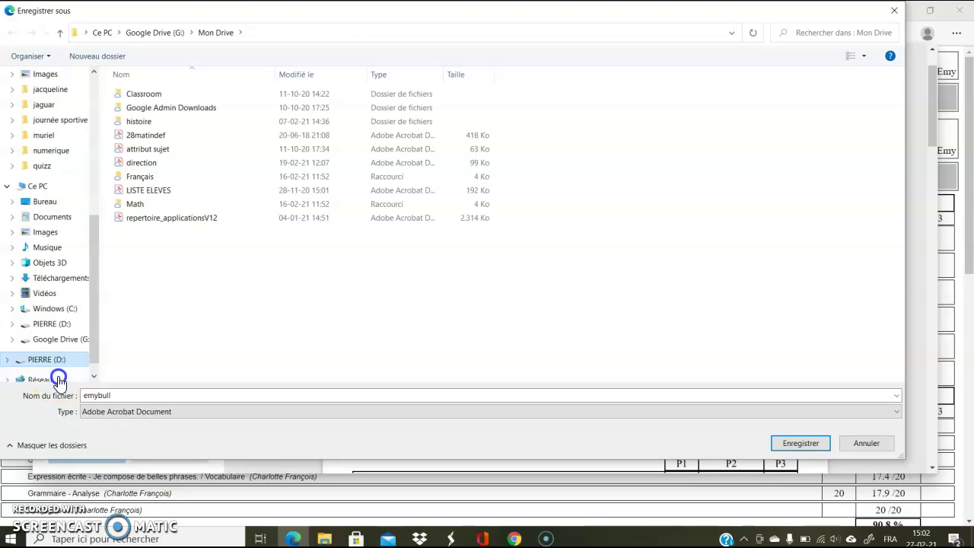
left_click(791, 449)
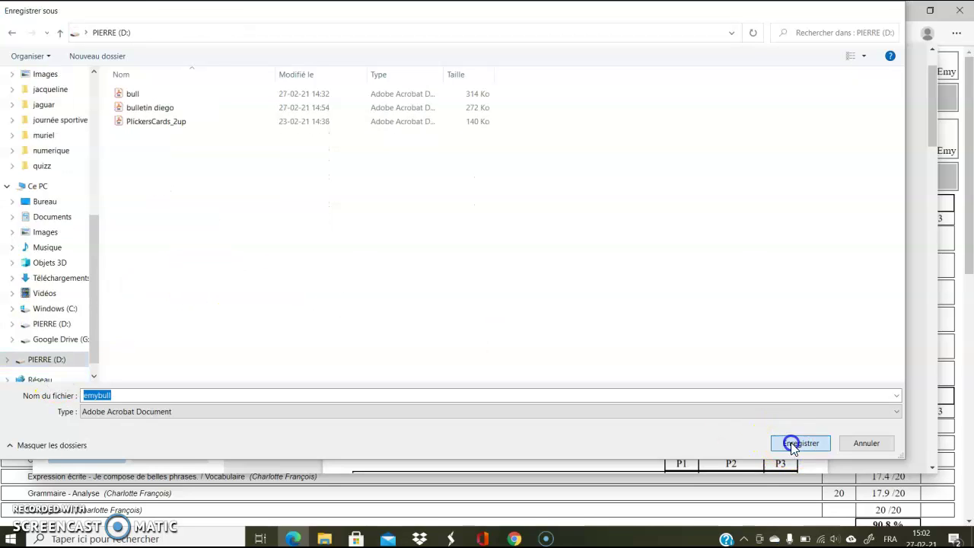
Switch to File Explorer, locate the saved bulletin PDF on the D: drive, and close the window.
left_click(325, 539)
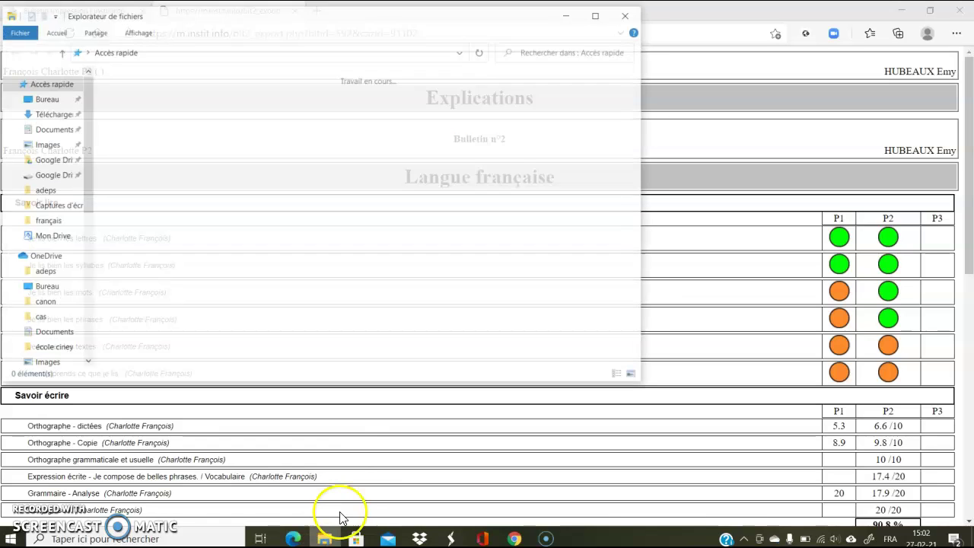
scroll(470, 410, "down", 1)
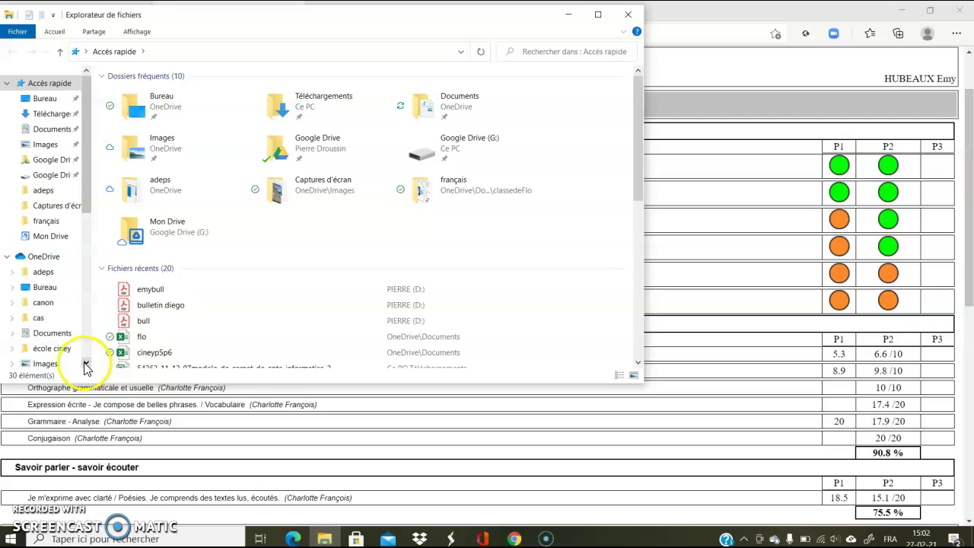
scroll(84, 366, "down", 4)
scroll(84, 365, "down", 4)
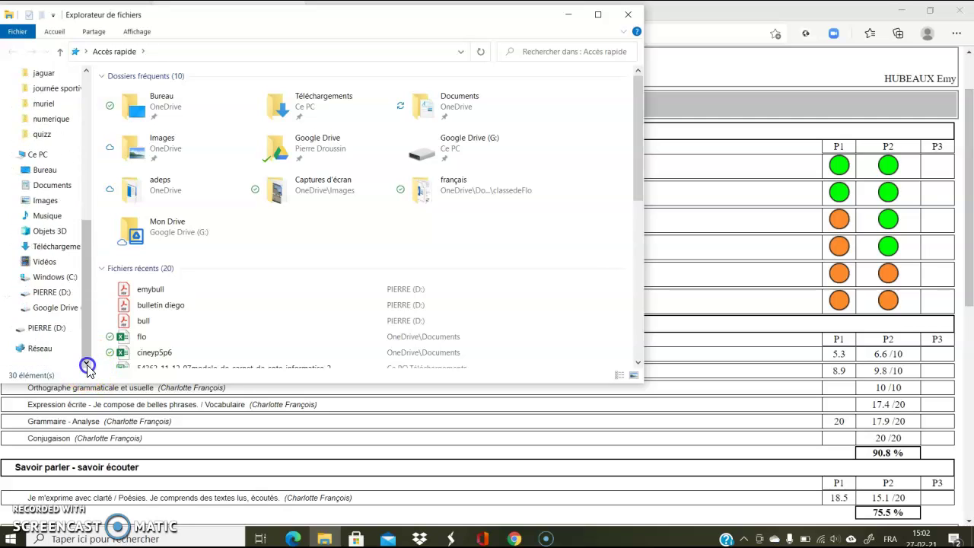
left_click(54, 293)
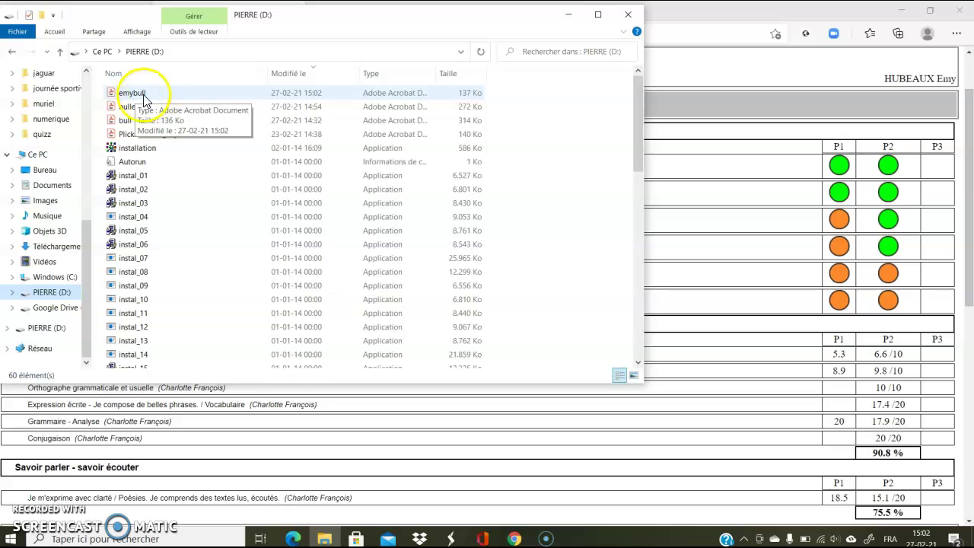
left_click(628, 15)
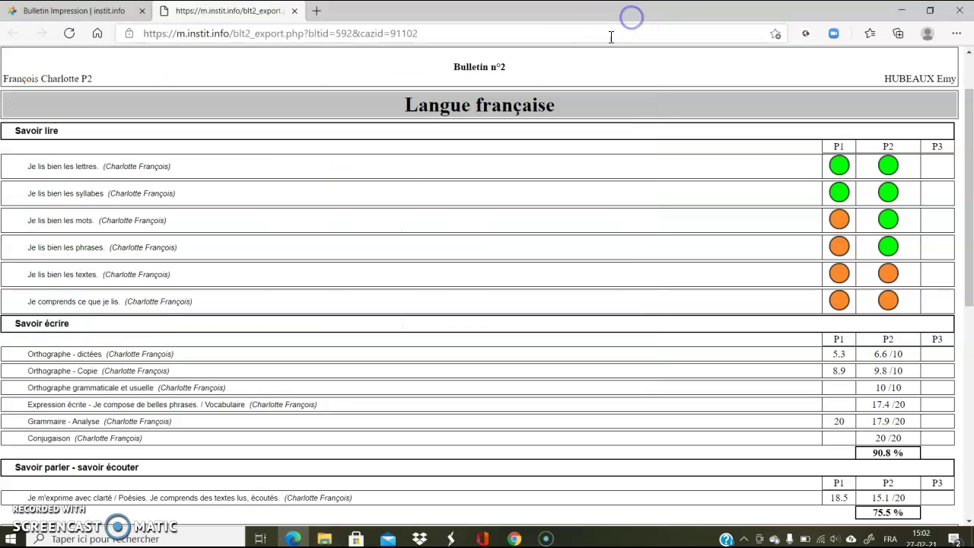
Generate all the class's bulletins from the Bulletin n°2 print page and open the print settings for the resulting document.
left_click(111, 12)
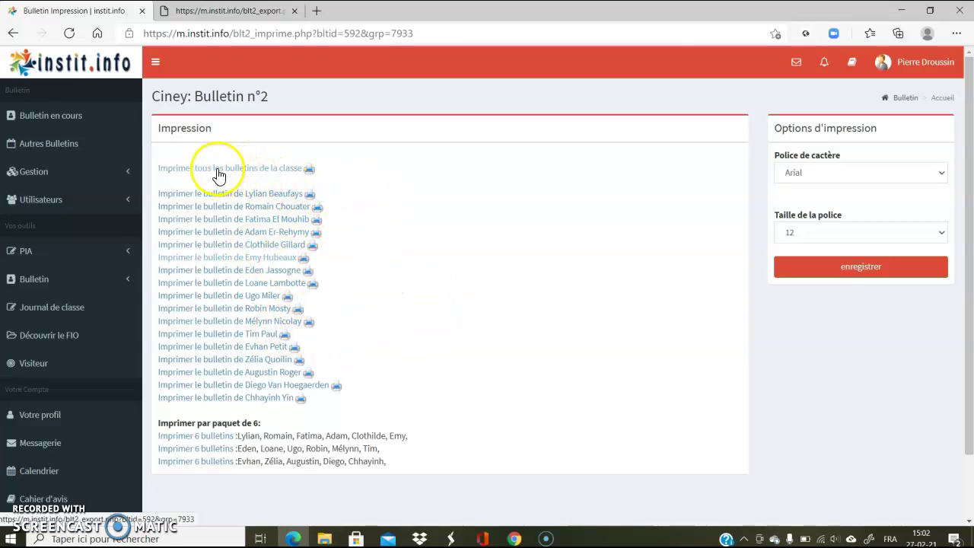
left_click(251, 170)
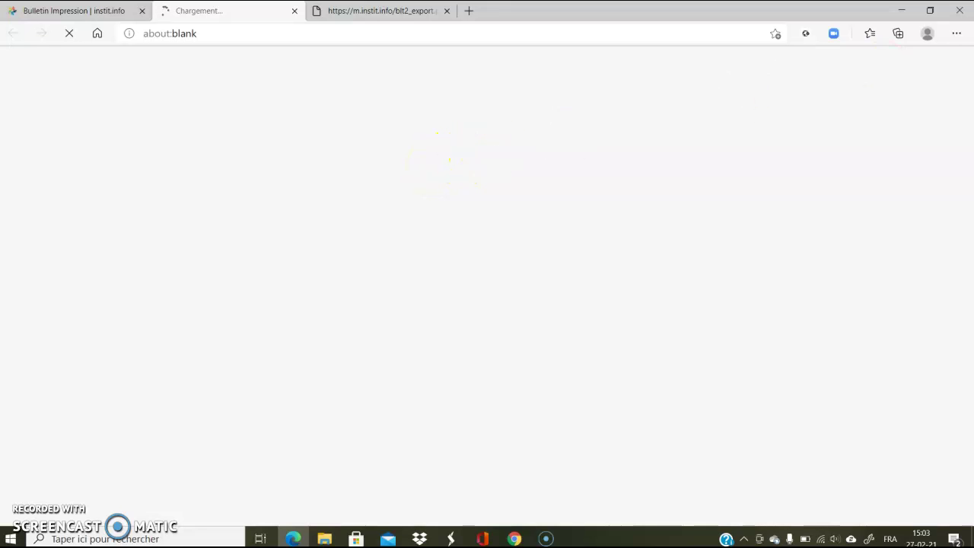
left_click(959, 35)
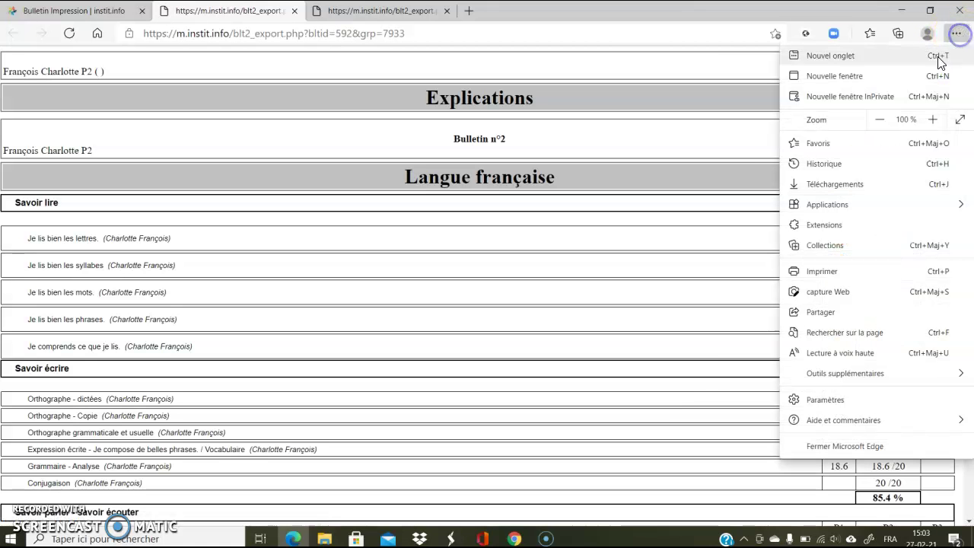
left_click(838, 272)
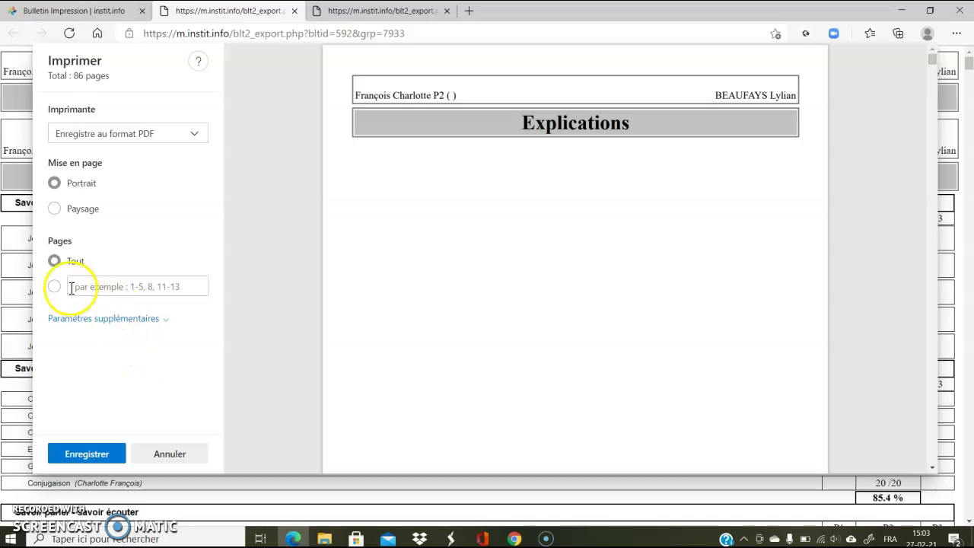
Limit the class PDF to pages 2-4 and review the additional print settings down to the background graphics option.
left_click(54, 286)
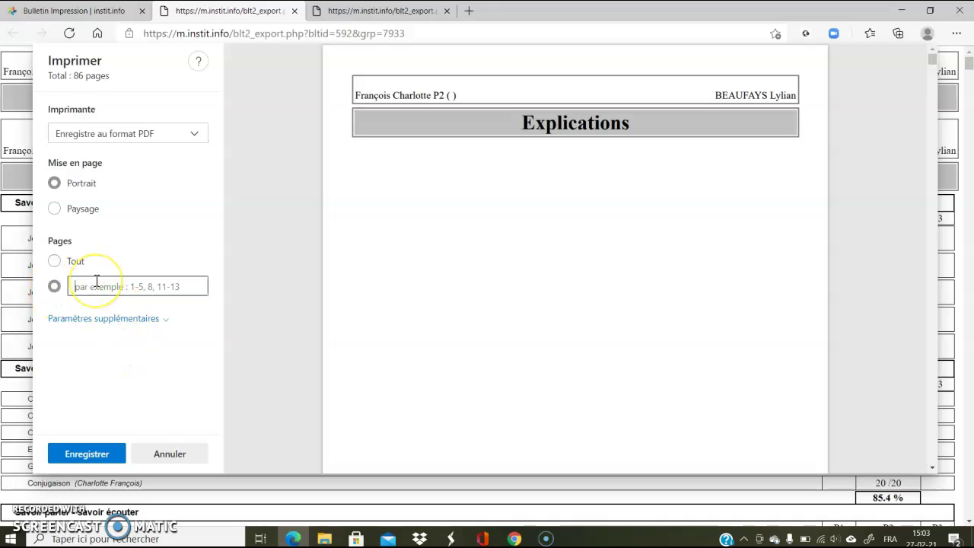
type("2-4")
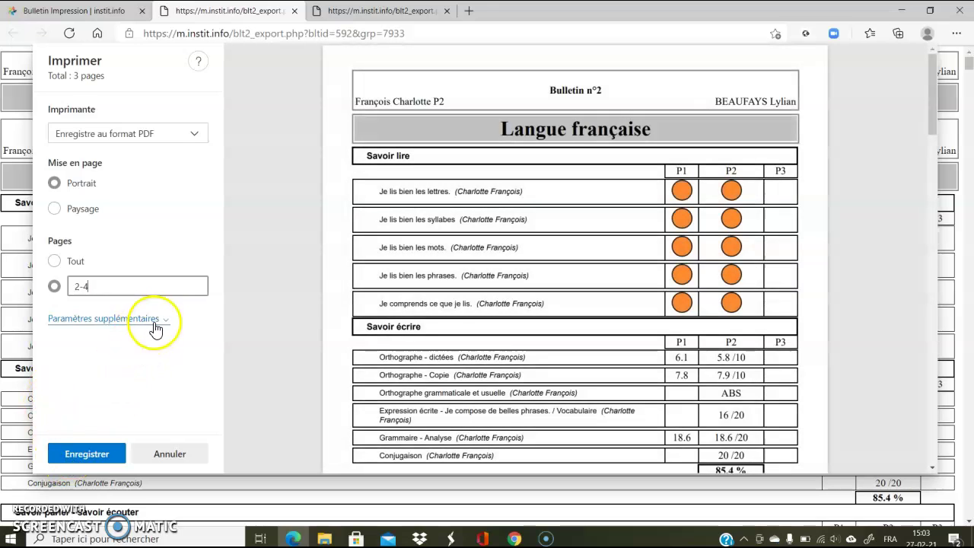
left_click(139, 319)
scroll(72, 386, "down", 3)
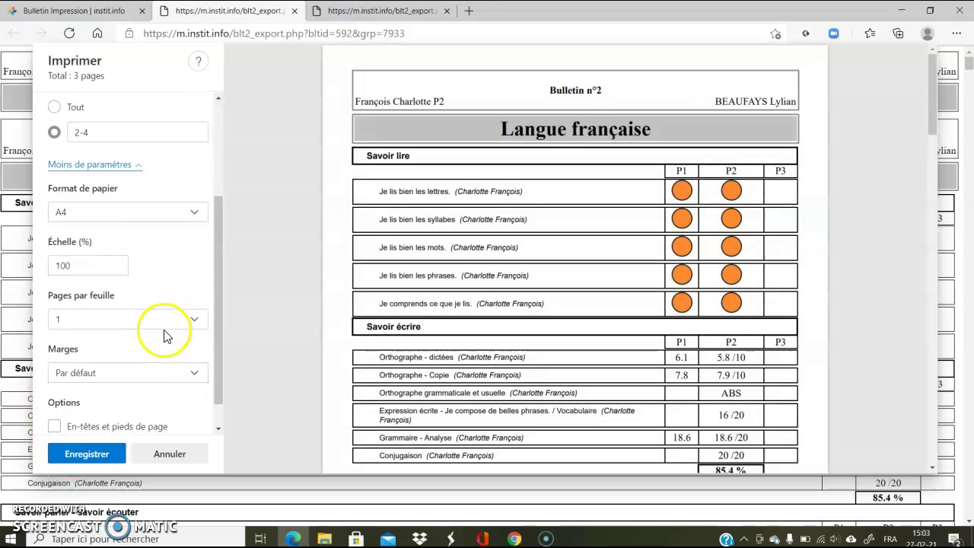
scroll(166, 336, "down", 1)
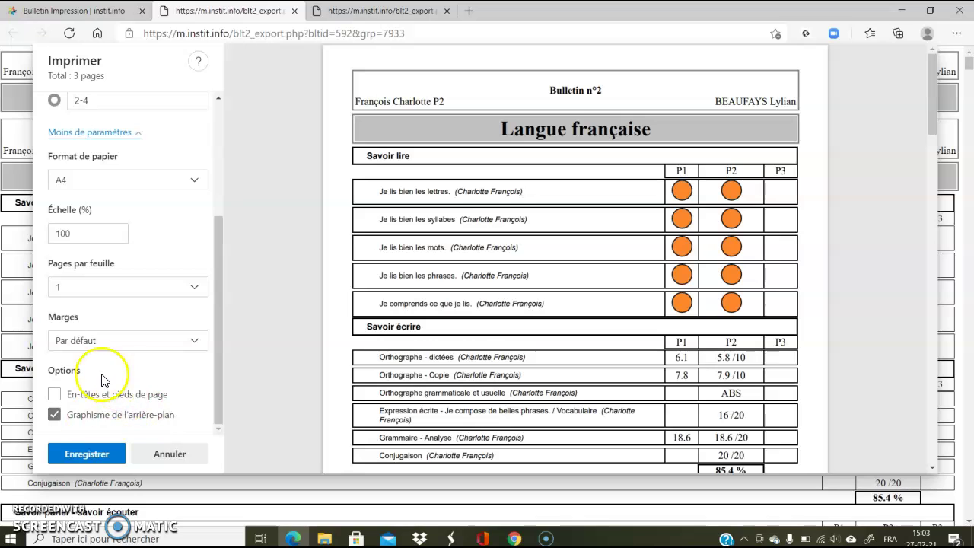
Save the selected pages as an Adobe Acrobat Document on the D: drive, named with the teacher's first name.
left_click(93, 460)
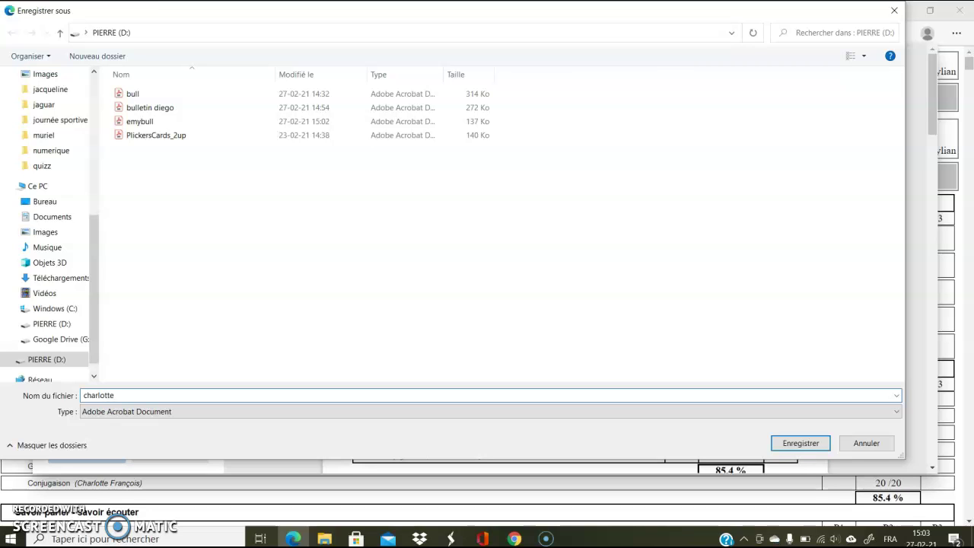
left_click(798, 448)
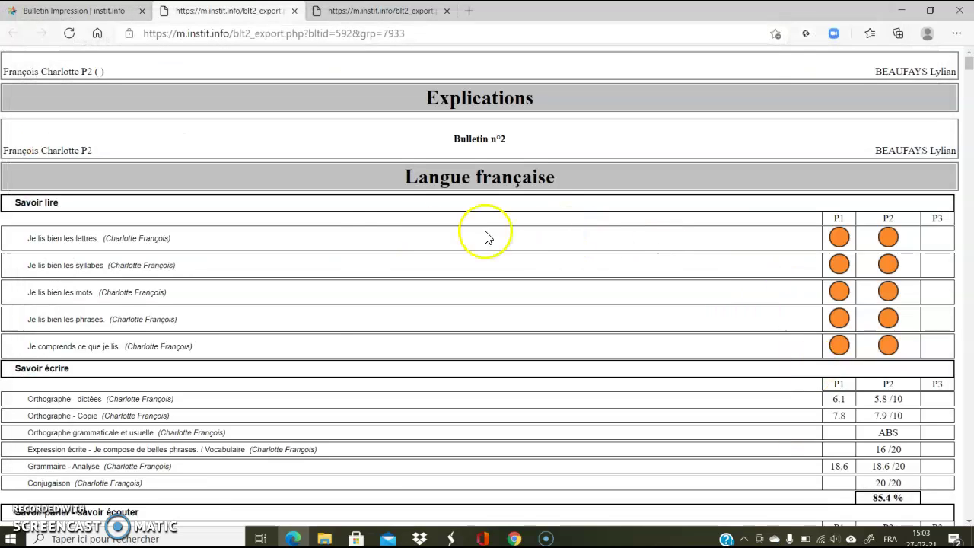